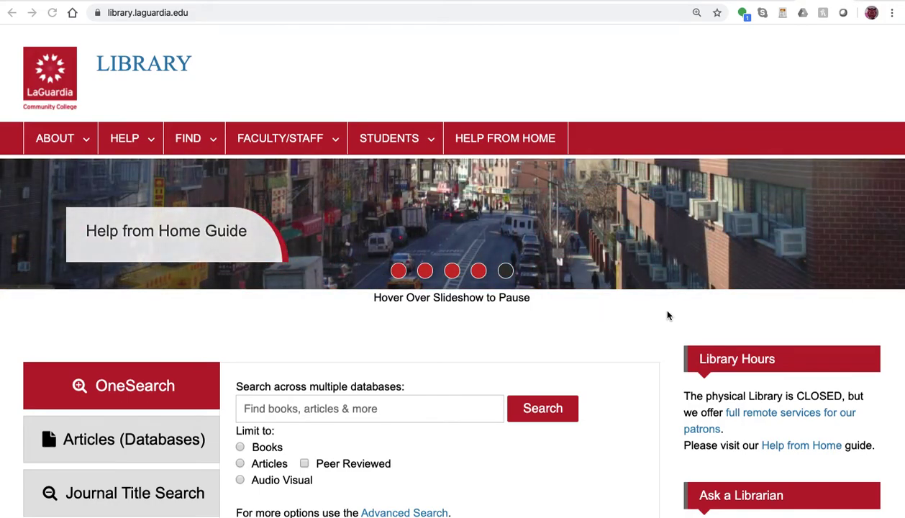
Browse the library's databases by subject to Education and open ERIC (via EBSCO).
left_click(126, 442)
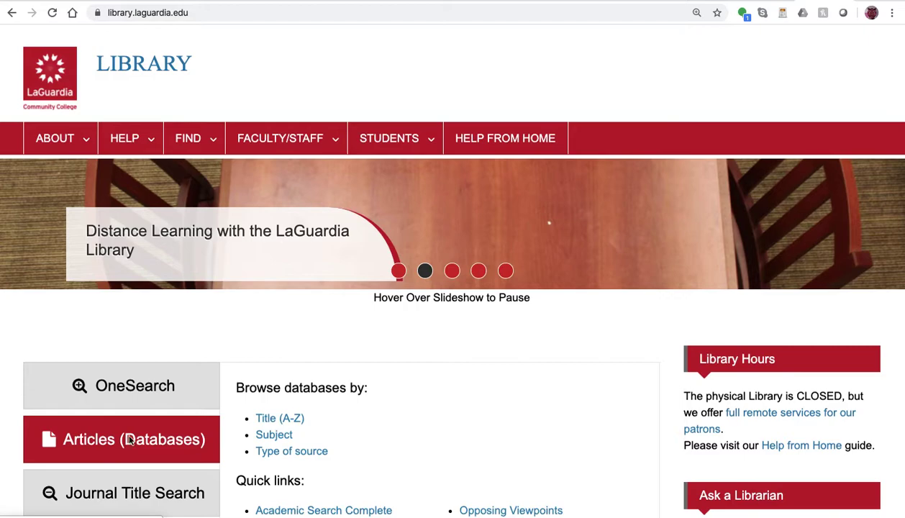
left_click(274, 435)
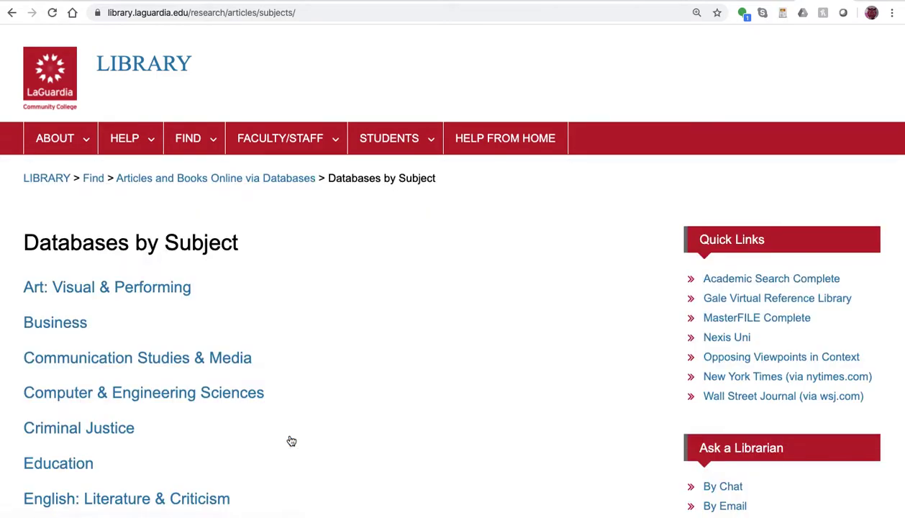
scroll(373, 371, "down", 5)
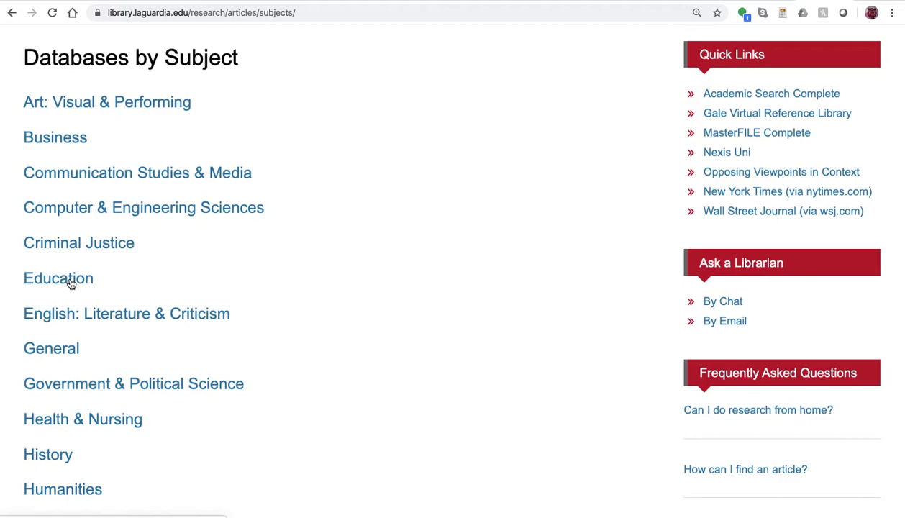
left_click(71, 283)
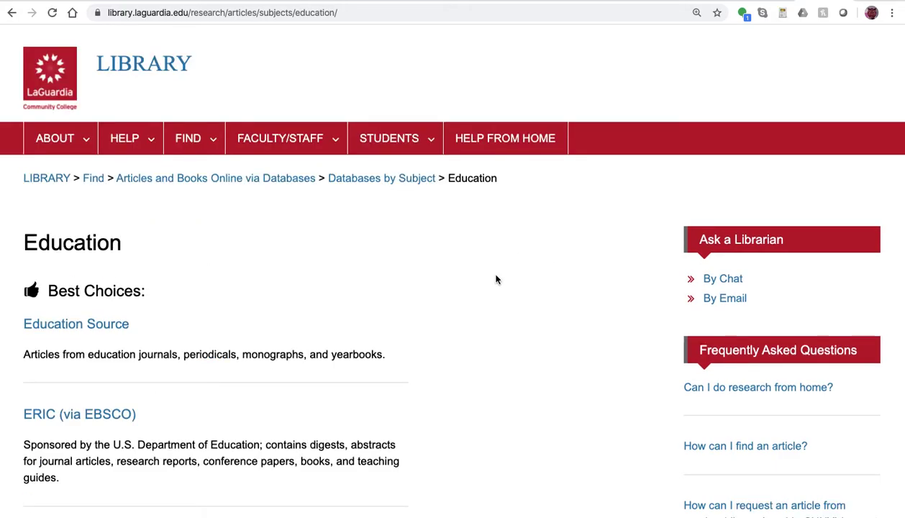
scroll(496, 279, "down", 3)
scroll(496, 279, "down", 1)
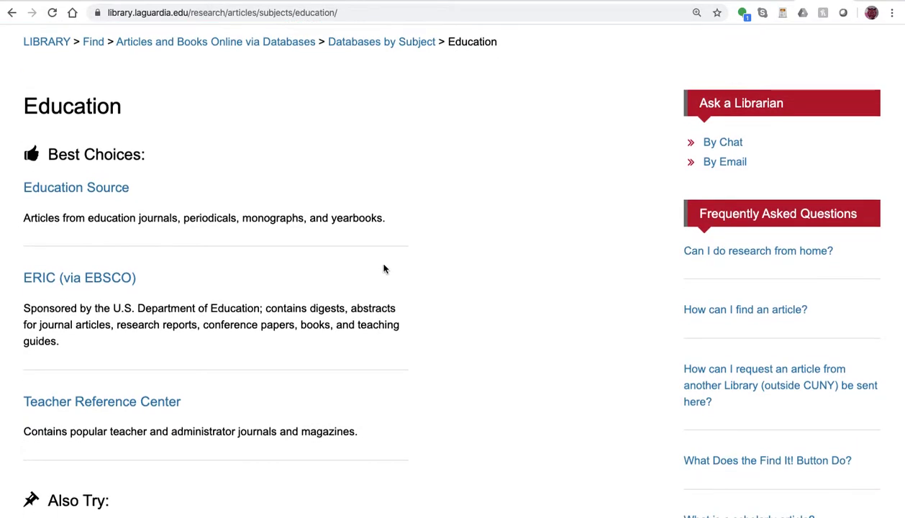
left_click(106, 281)
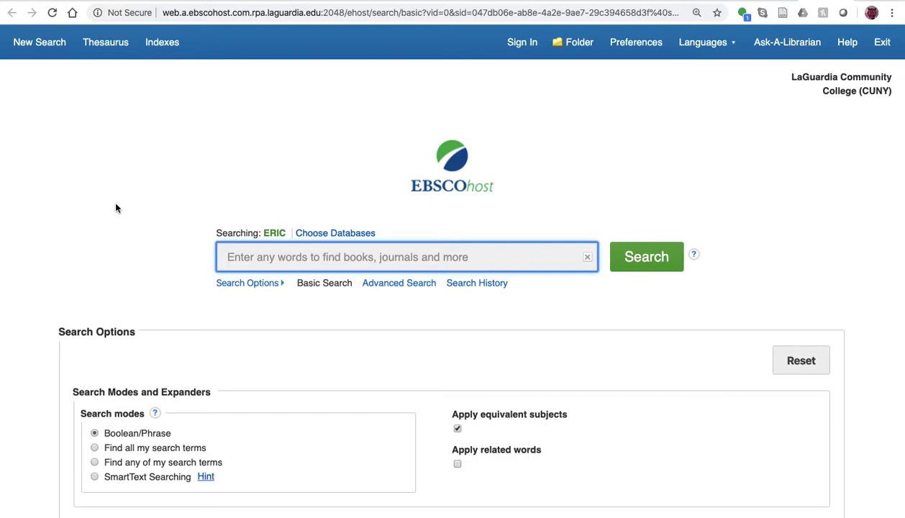
Search ERIC for the exact phrase "achievement gap", returning 6,311 results.
type("\"")
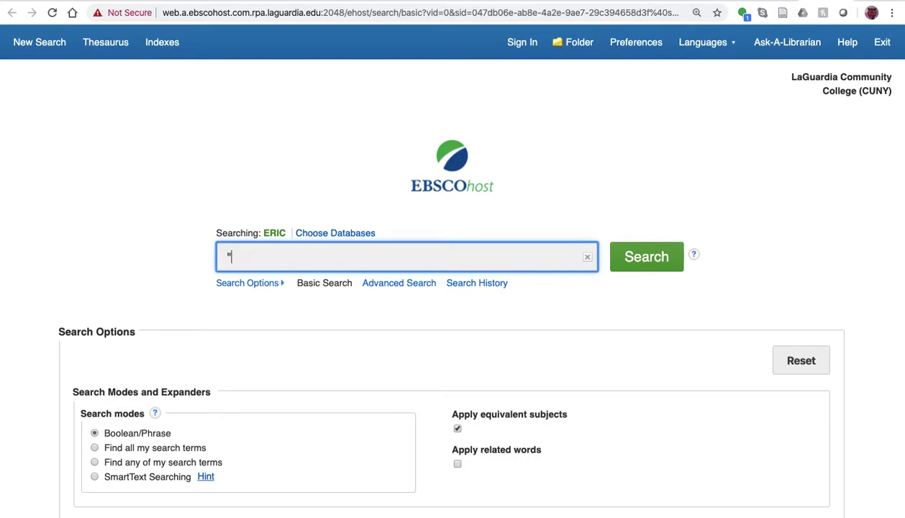
type("achieve")
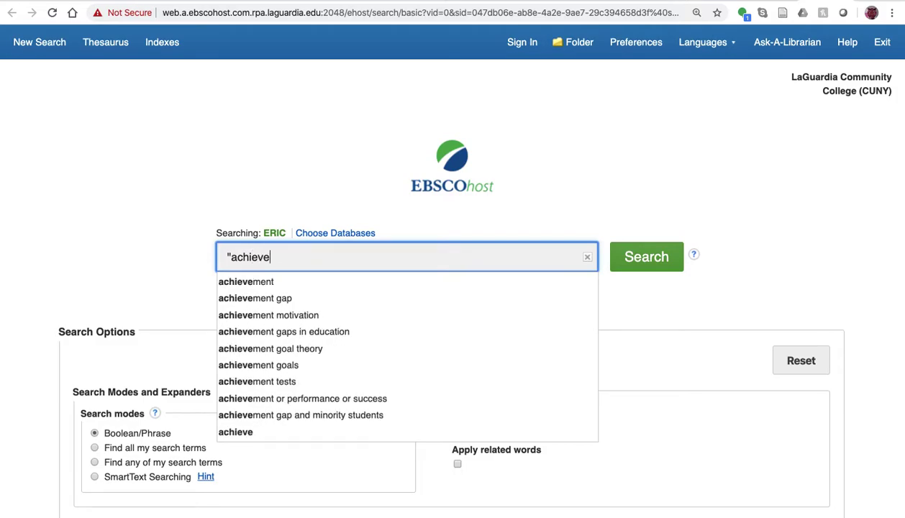
type("ment gap\"")
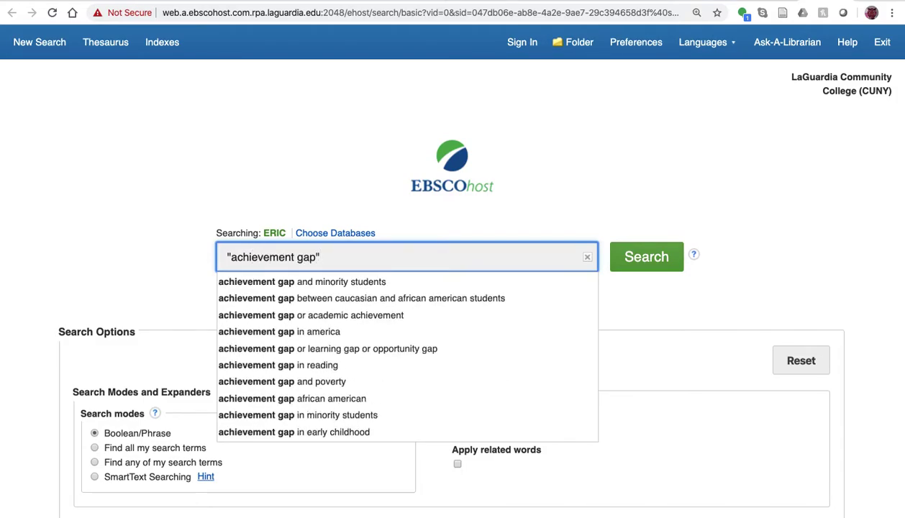
key("Return")
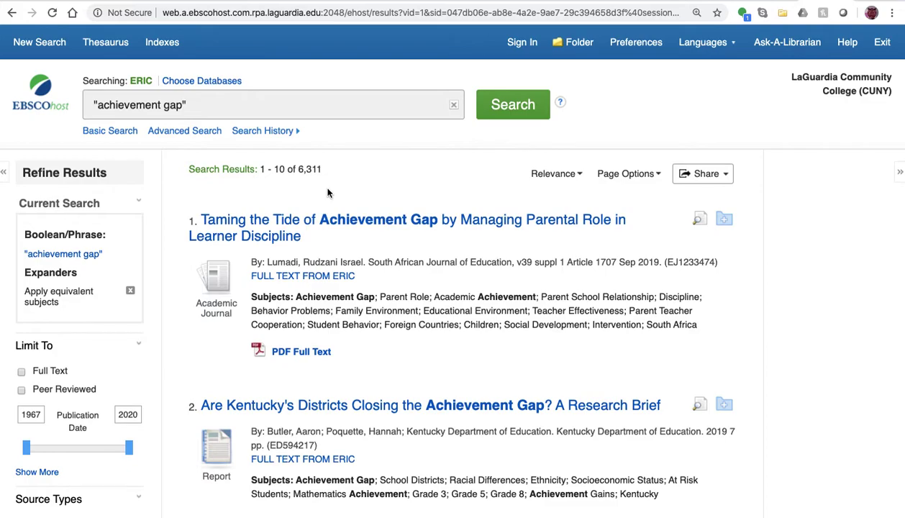
left_click(204, 105)
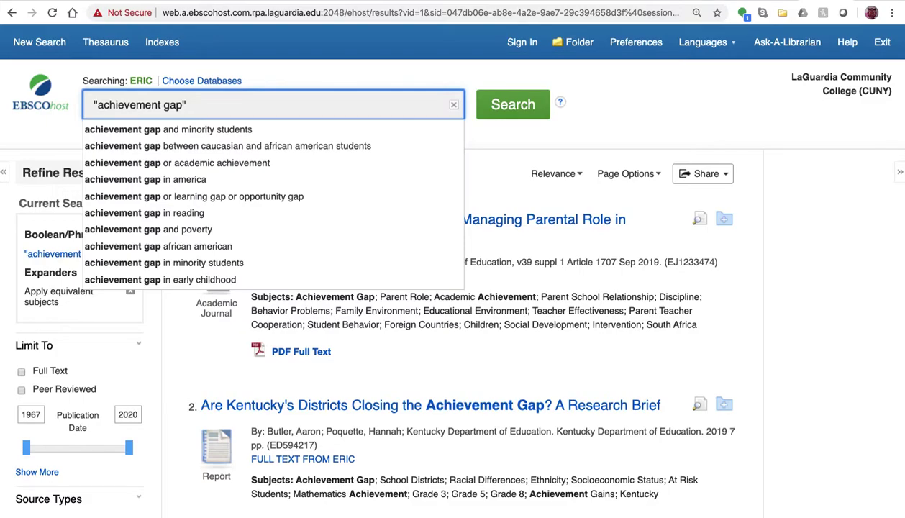
Add and "secondary education" to the query, narrowing results to 3,155.
type("and \"secondary education\"")
key("Return")
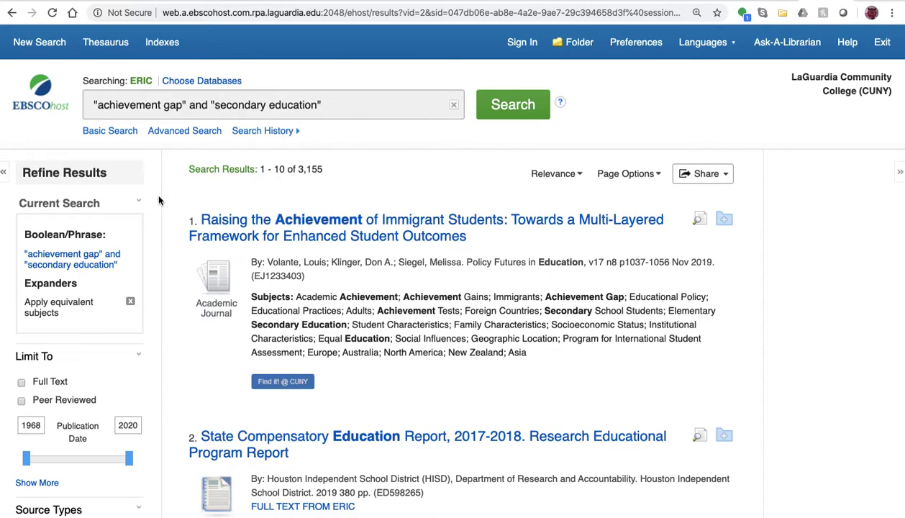
Limit results to Full Text and Peer Reviewed articles with a 2015 start year.
left_click(21, 384)
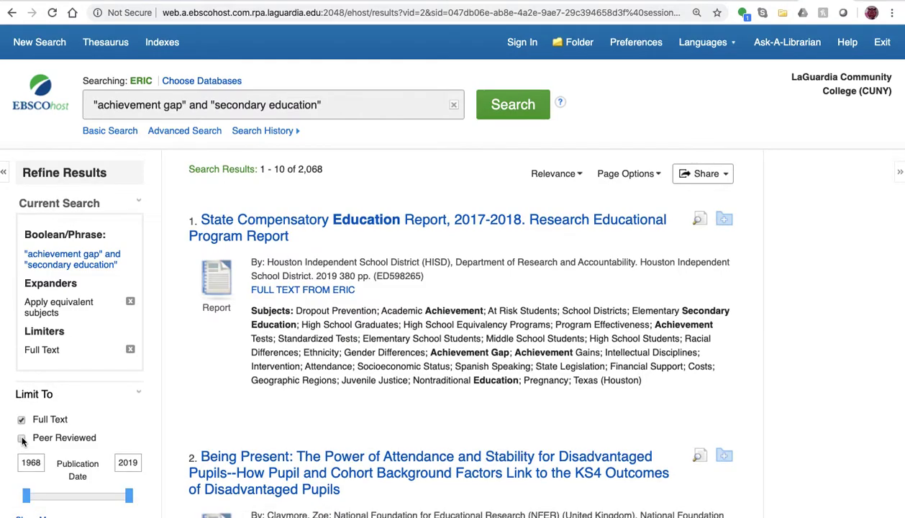
left_click(21, 439)
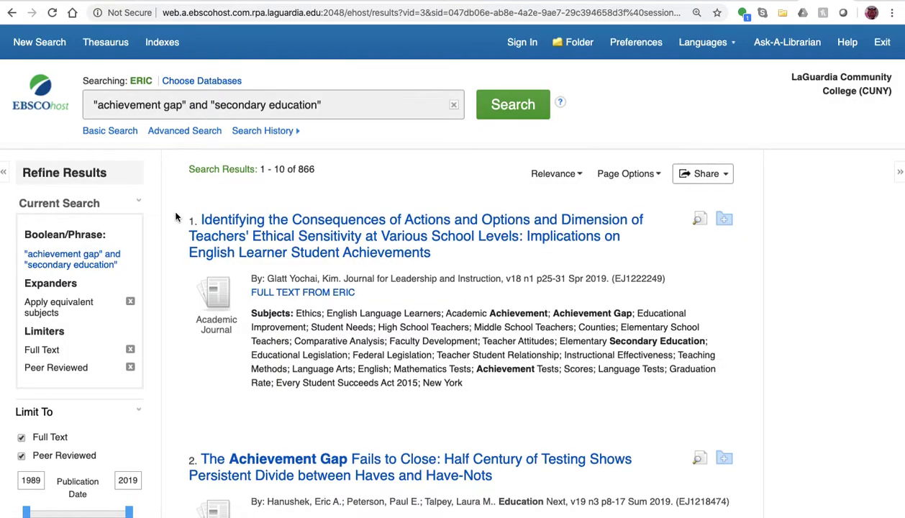
scroll(176, 217, "down", 3)
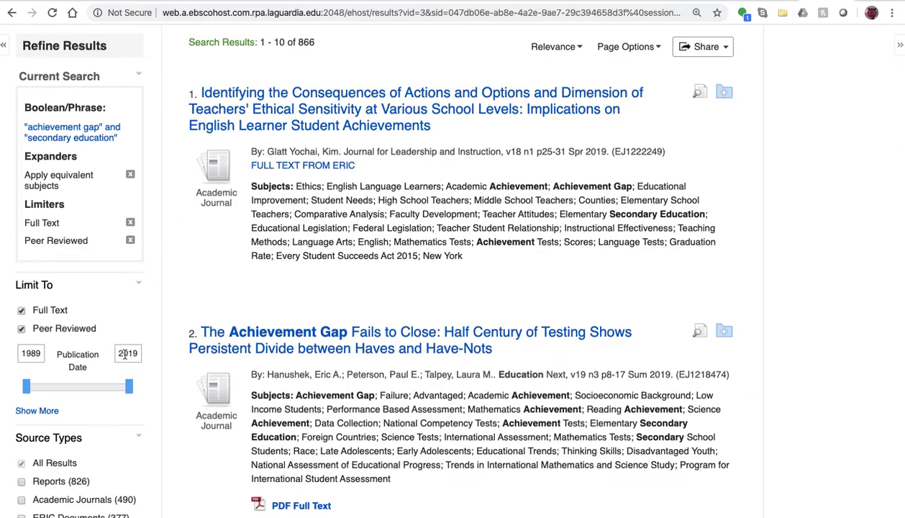
double_click(38, 354)
type("2015")
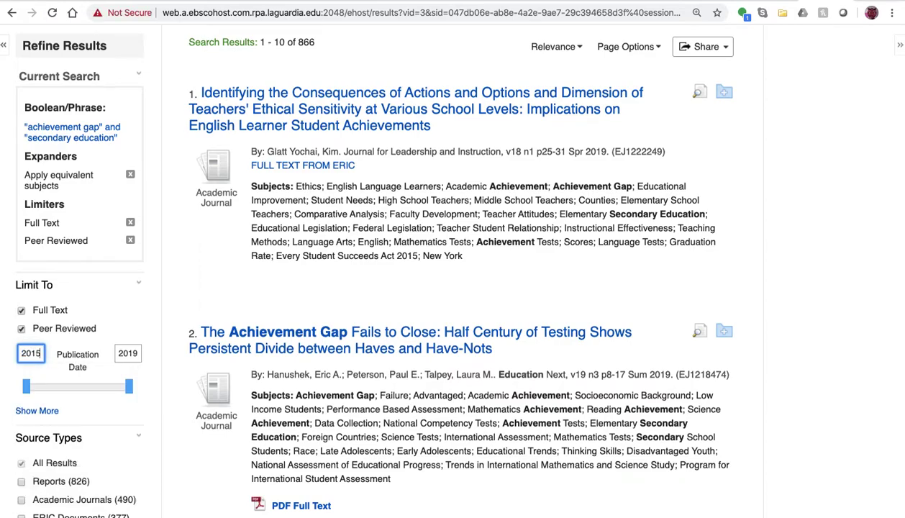
key("Return")
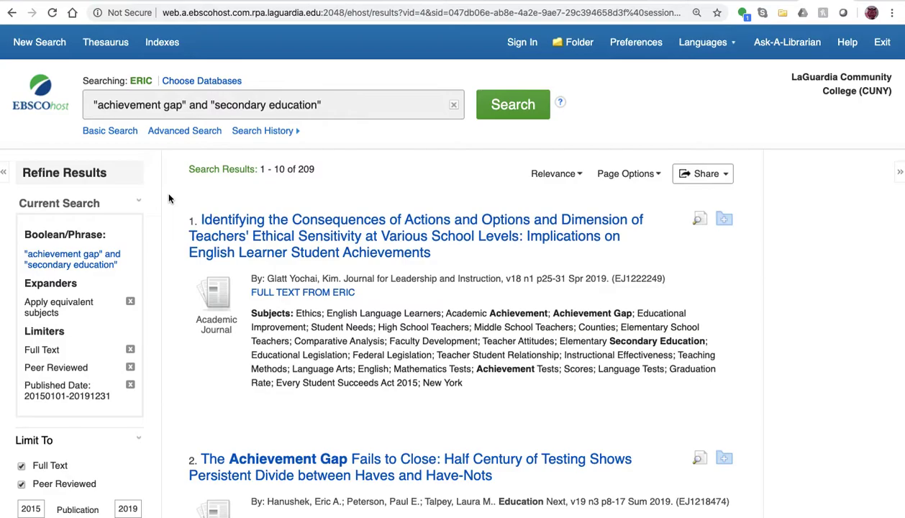
Open result 2, "The Achievement Gap Fails to Close," and review its detailed record.
scroll(169, 199, "down", 5)
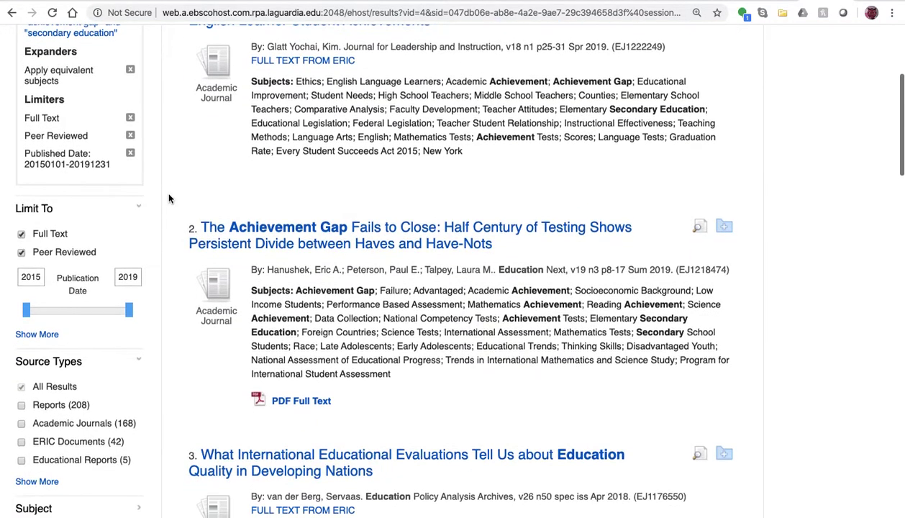
scroll(170, 198, "down", 3)
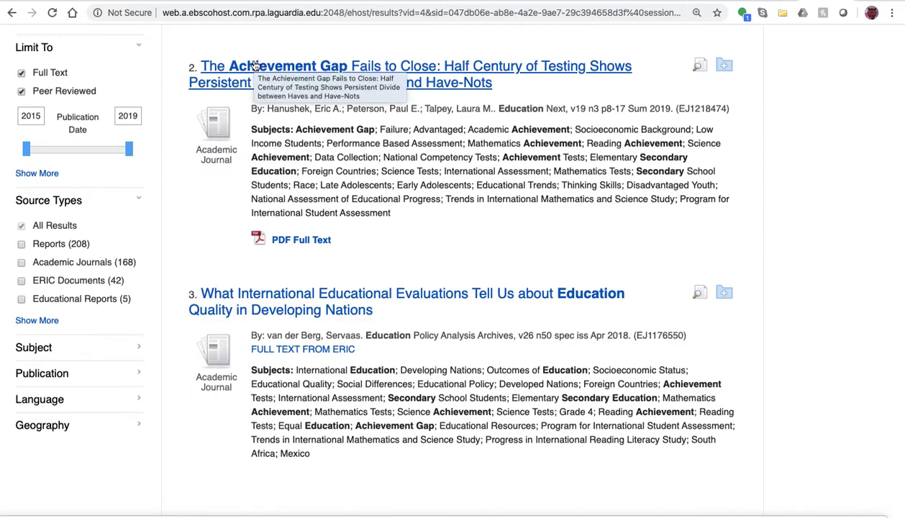
left_click(255, 65)
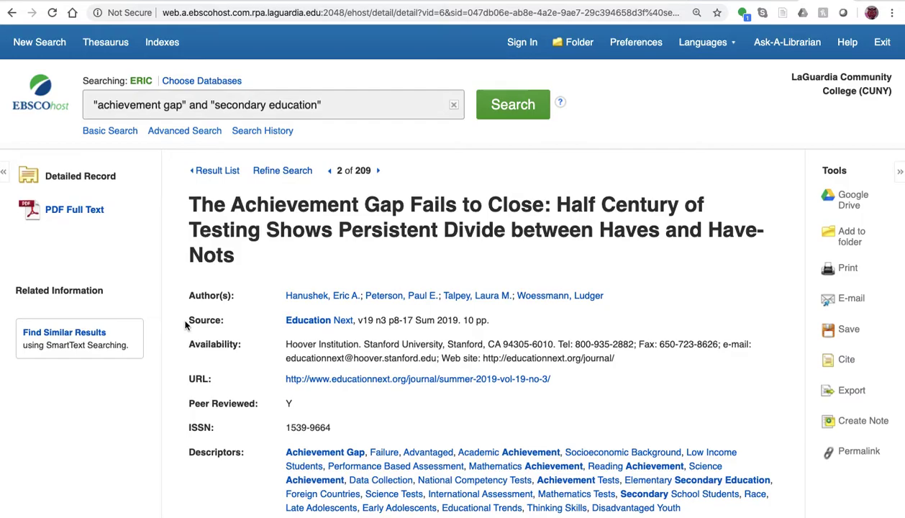
scroll(185, 325, "down", 5)
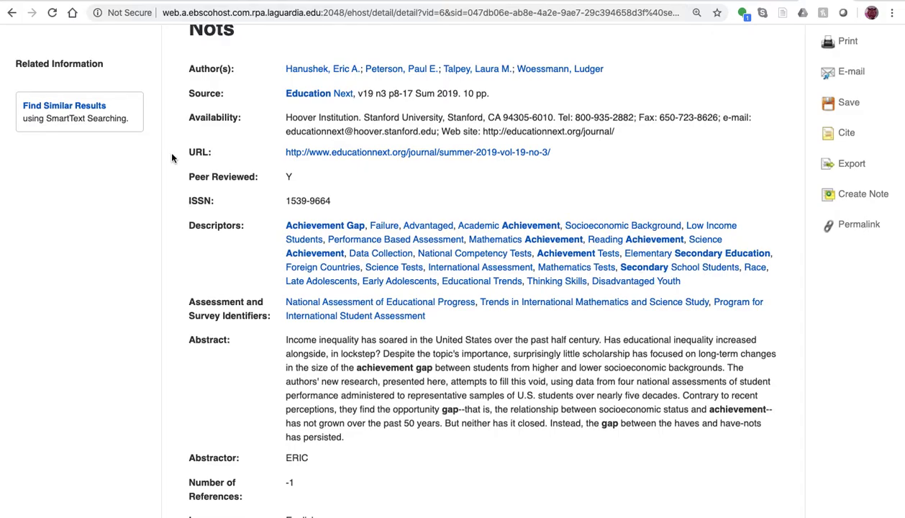
scroll(170, 152, "up", 2)
scroll(172, 158, "up", 4)
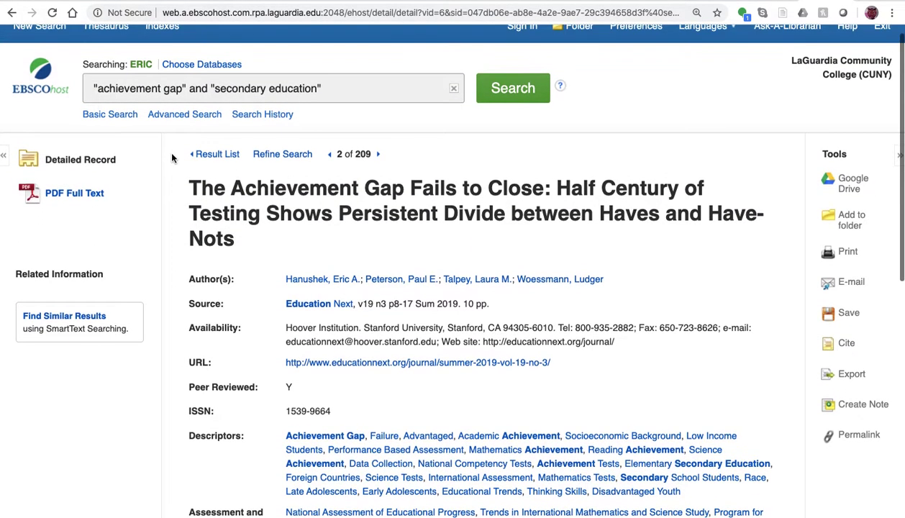
Open the article's PDF full text and start an e-mail of it.
left_click(60, 201)
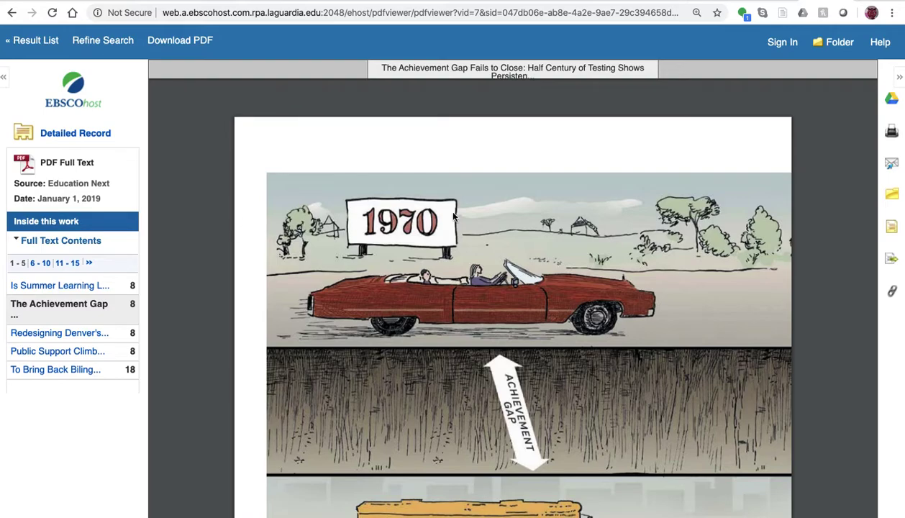
left_click(892, 167)
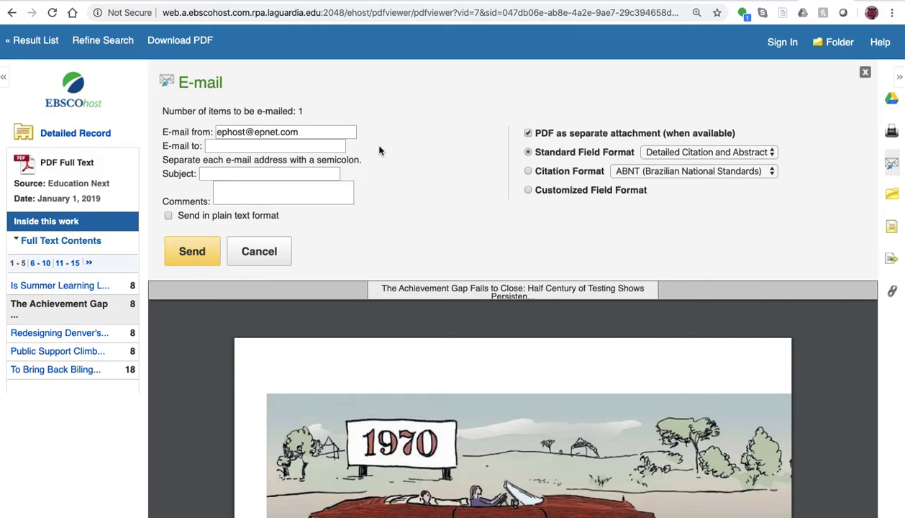
Set the e-mail to include the citation in APA (American Psychological Assoc.) format.
left_click(531, 174)
left_click(629, 173)
left_click(630, 195)
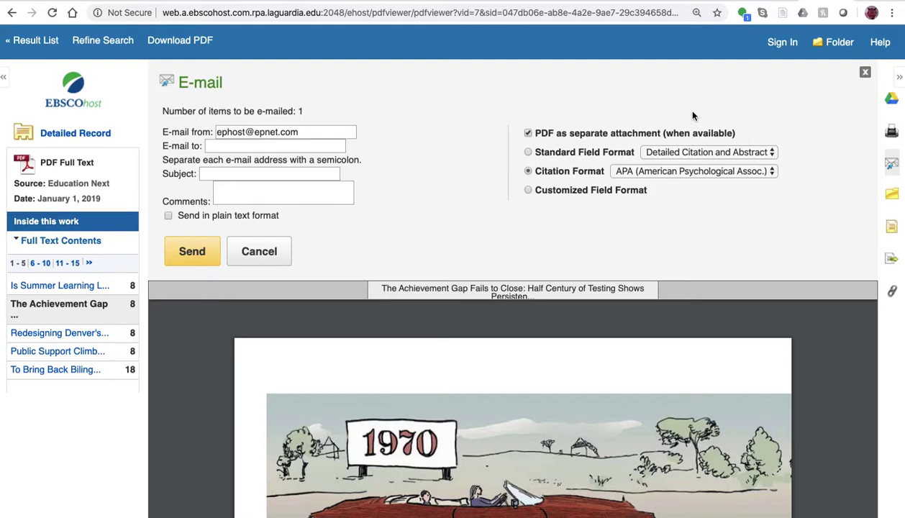
left_click(20, 45)
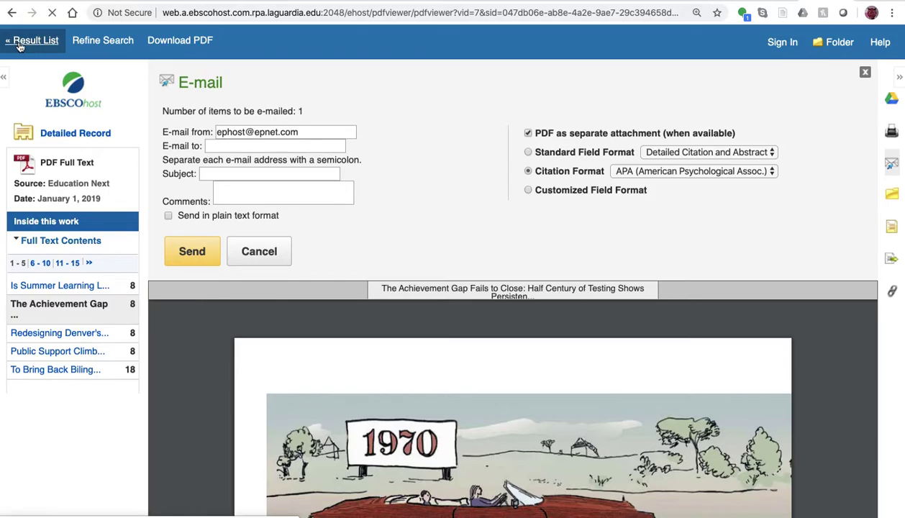
Scroll to the top of the 209-result list for the combined search.
scroll(327, 208, "up", 10)
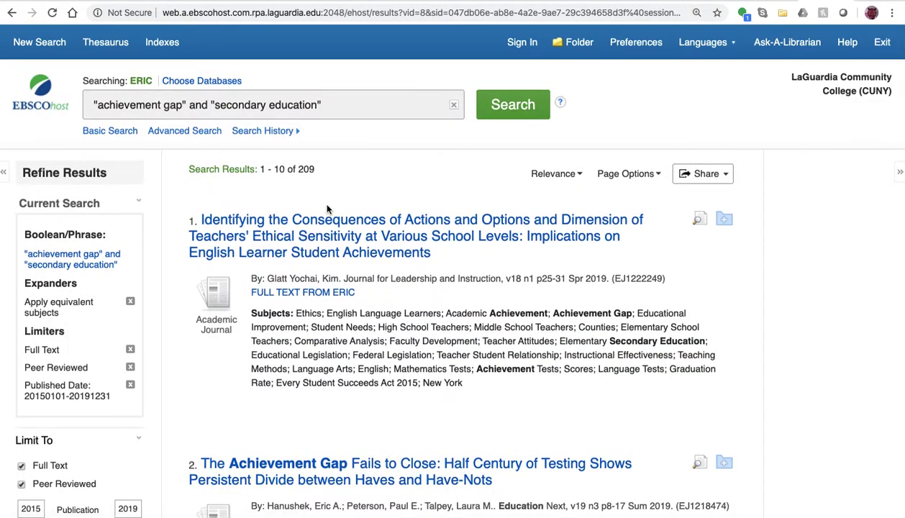